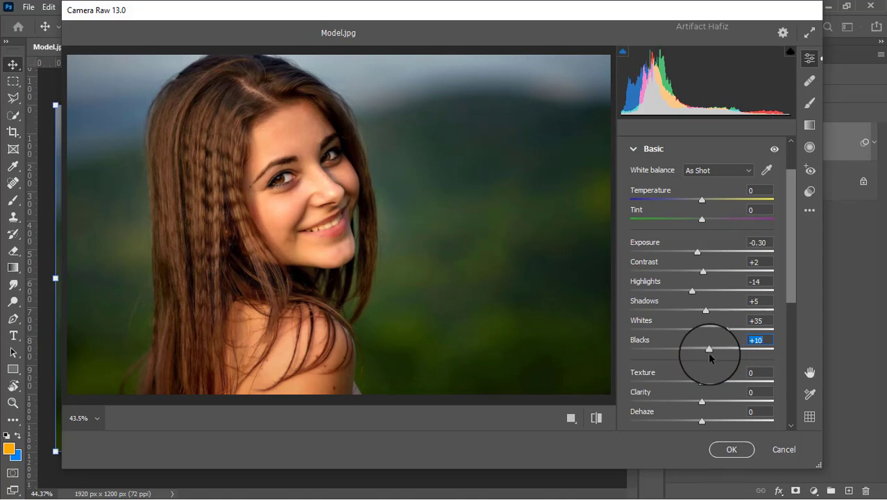
- Set the Basic adjustments Texture to -3, Clarity to +5, Dehaze to +5 and Vibrance to +16
scroll(705, 351, down, 4)
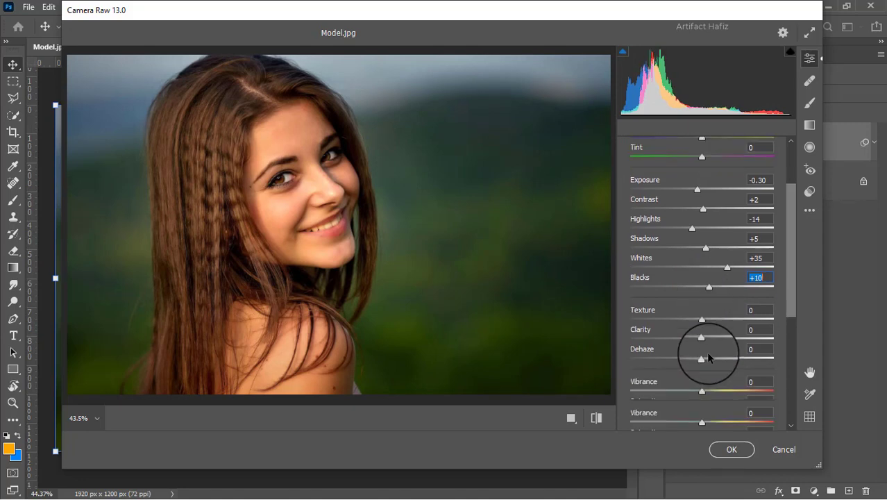
drag(702, 258, 707, 277)
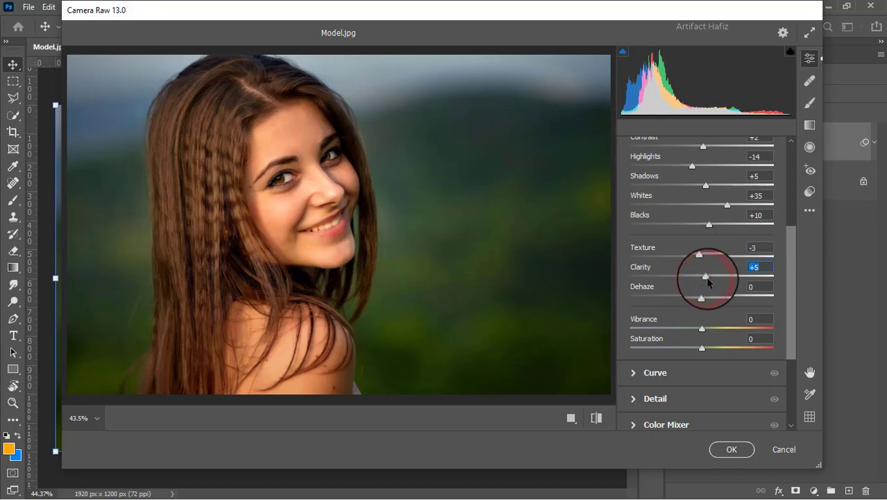
drag(701, 295, 705, 303)
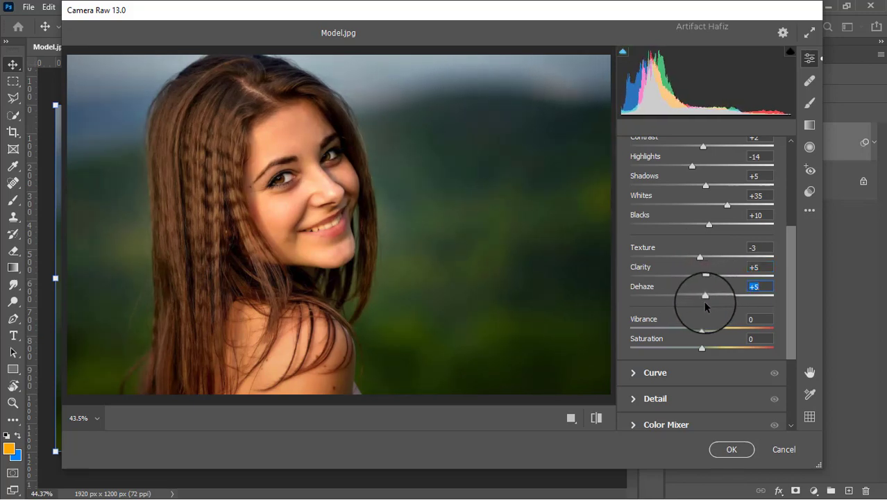
scroll(705, 303, down, 1)
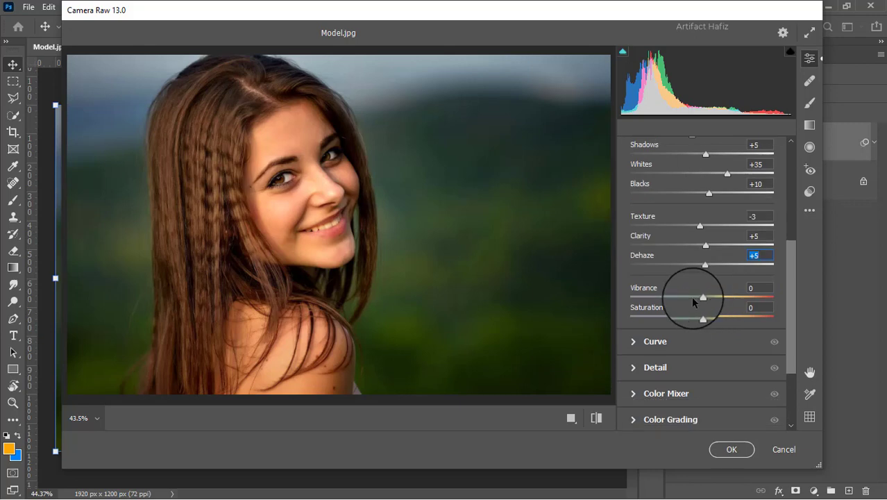
mouse_move(703, 299)
mouse_down()
mouse_move(690, 299)
mouse_move(713, 302)
mouse_up()
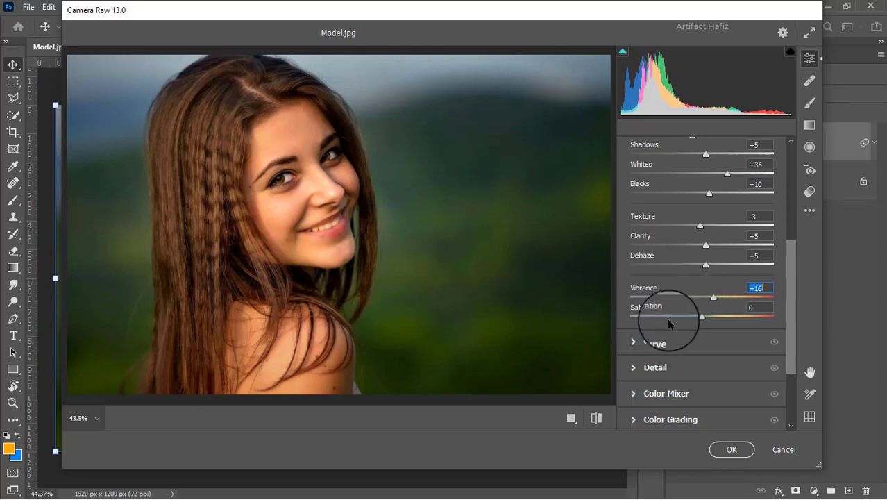
- Shape the point curve with a shadow point at the lower quarter, a highlight point at input 193, output 200, and the black point at output 9
click(636, 341)
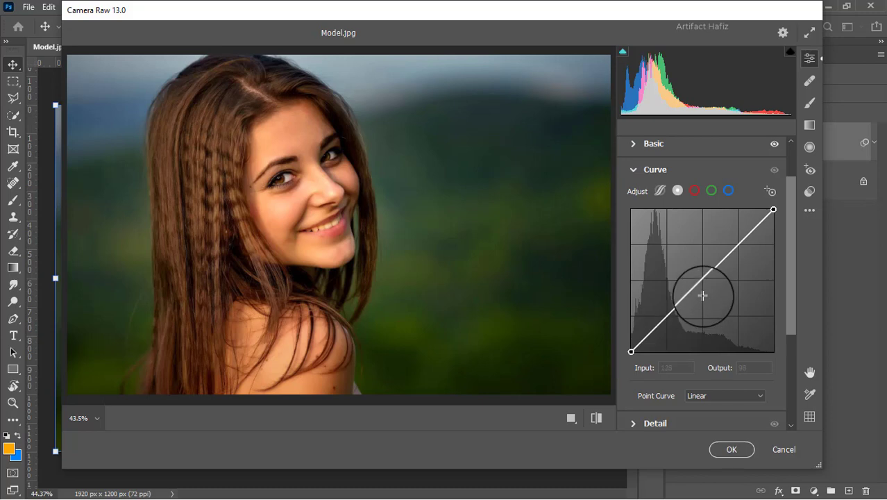
click(668, 317)
drag(668, 317, 665, 317)
drag(738, 239, 740, 239)
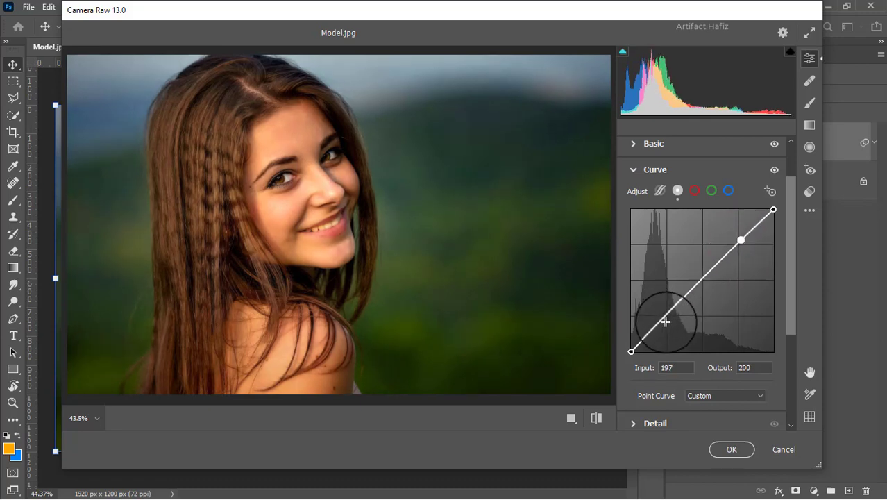
drag(664, 314, 667, 316)
drag(739, 239, 738, 238)
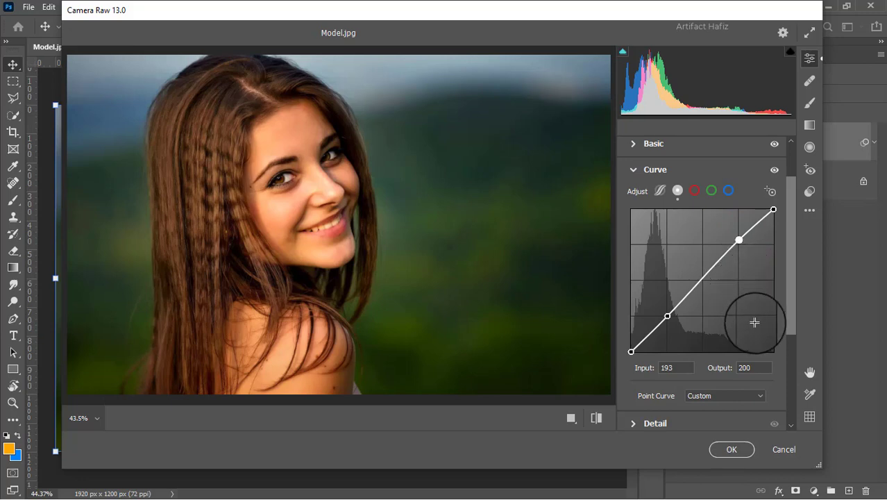
drag(630, 353, 621, 348)
- Set the Detail values to Sharpening 25, Noise Reduction 15 and Color Noise Reduction 10
scroll(676, 336, down, 3)
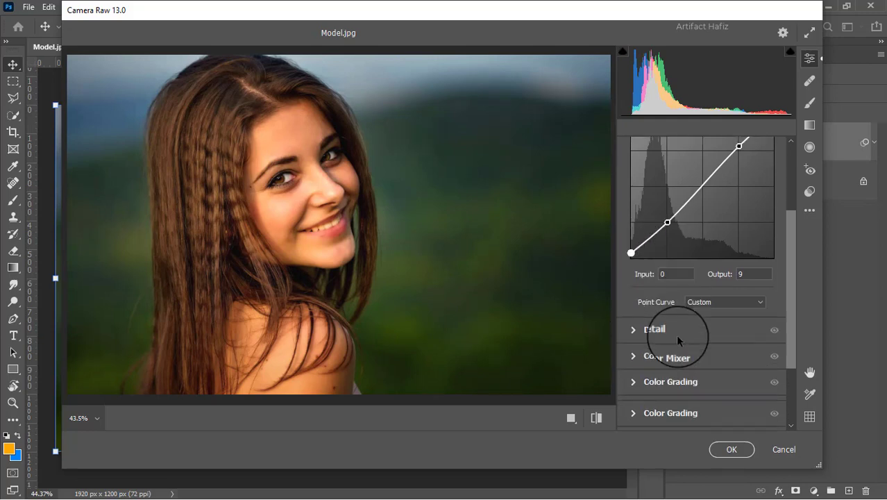
click(649, 328)
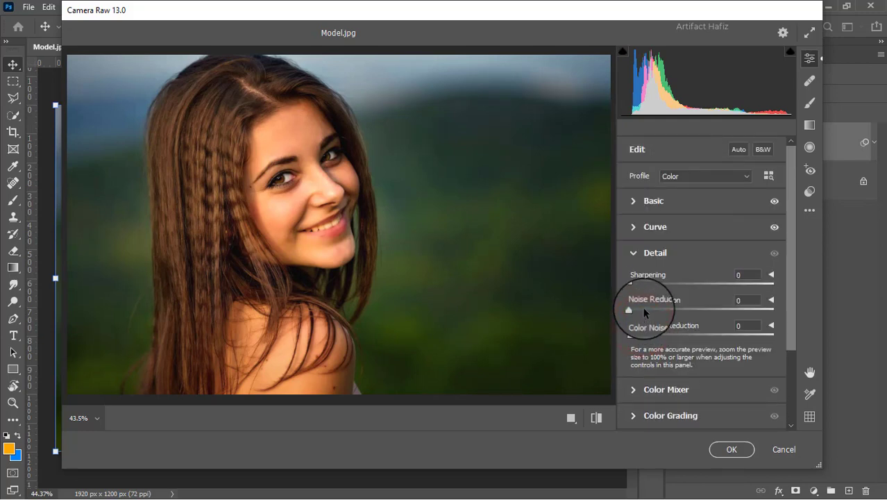
drag(633, 283, 651, 312)
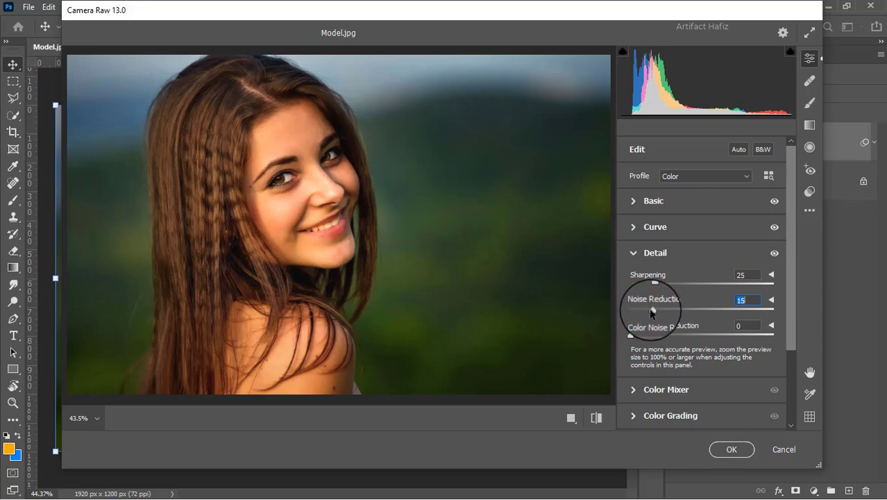
scroll(651, 312, down, 1)
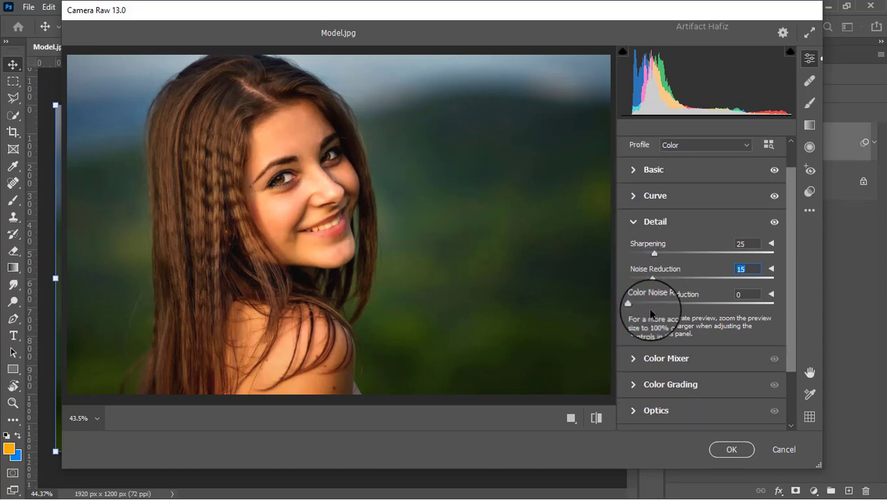
drag(630, 304, 646, 304)
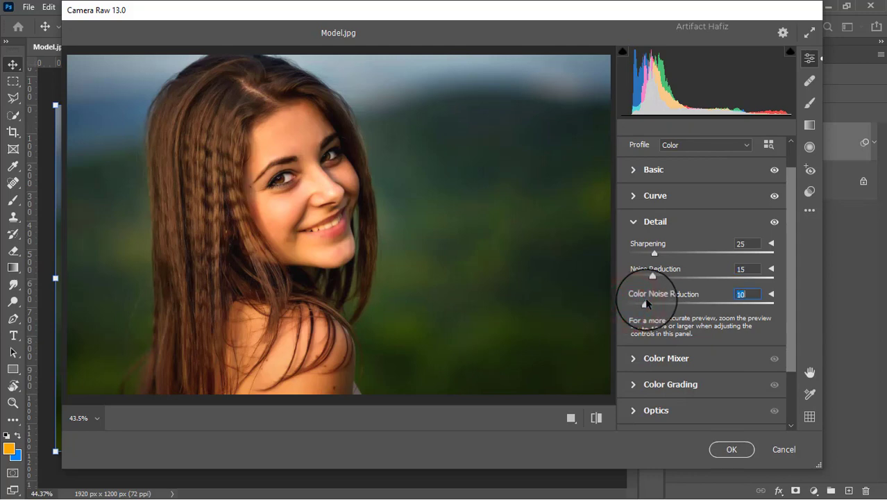
- Set the Color Mixer saturation to Reds +8, Oranges -11, Yellows -77, Greens -33, Aquas -17, Blues -63 and Purples -30
scroll(642, 299, down, 2)
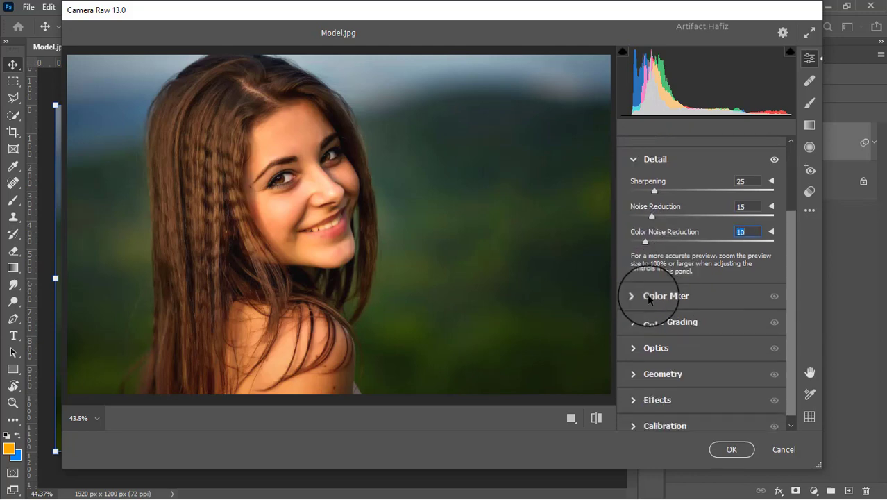
click(633, 295)
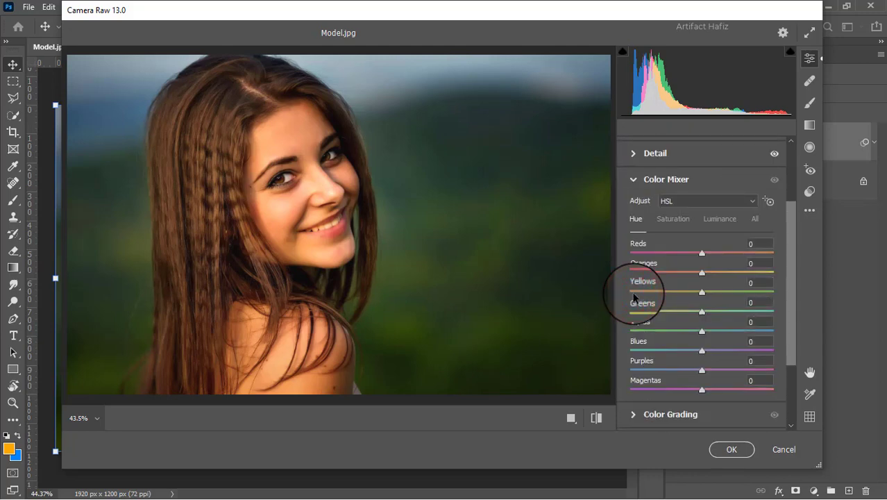
click(689, 220)
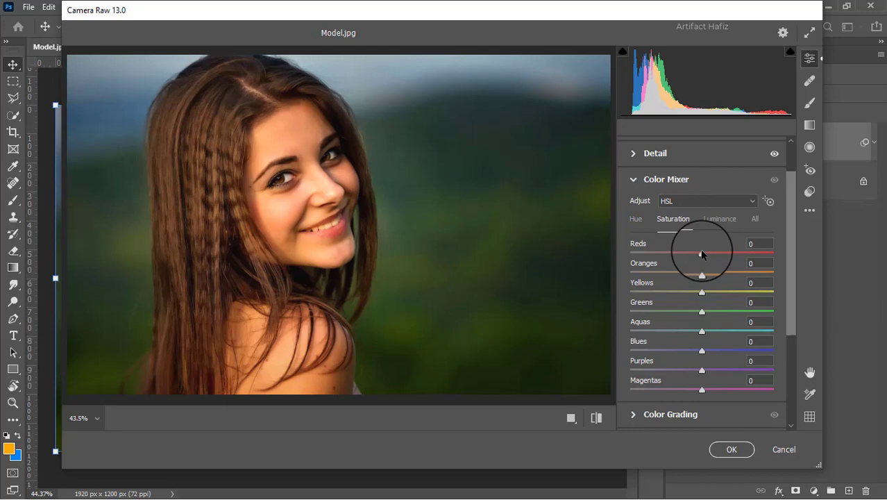
drag(702, 273, 678, 314)
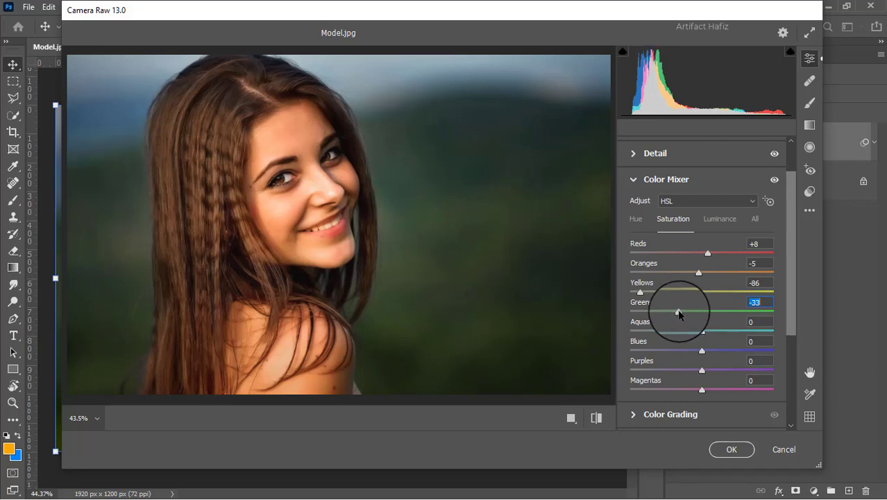
mouse_move(639, 293)
mouse_down()
mouse_move(680, 294)
mouse_move(647, 295)
mouse_up()
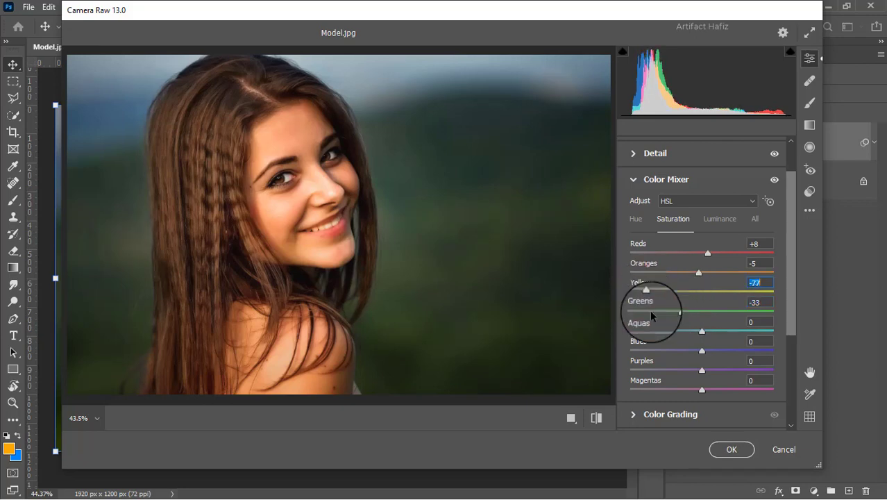
drag(697, 332, 680, 370)
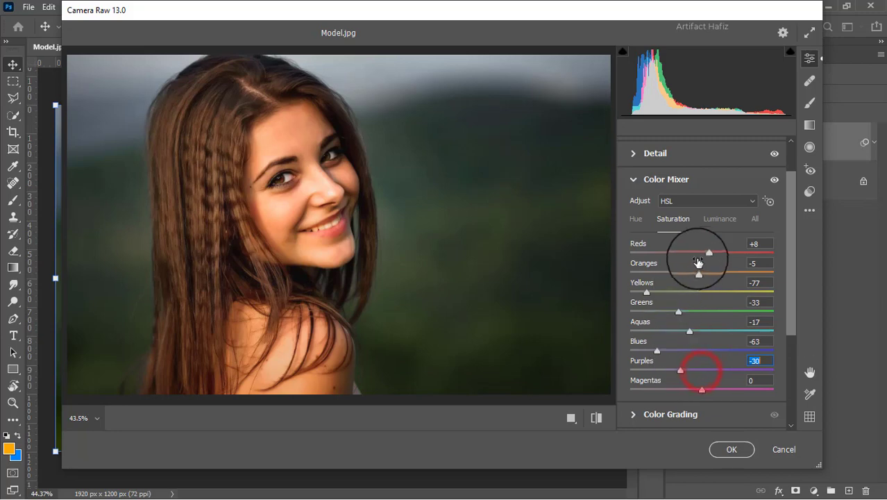
drag(699, 274, 691, 279)
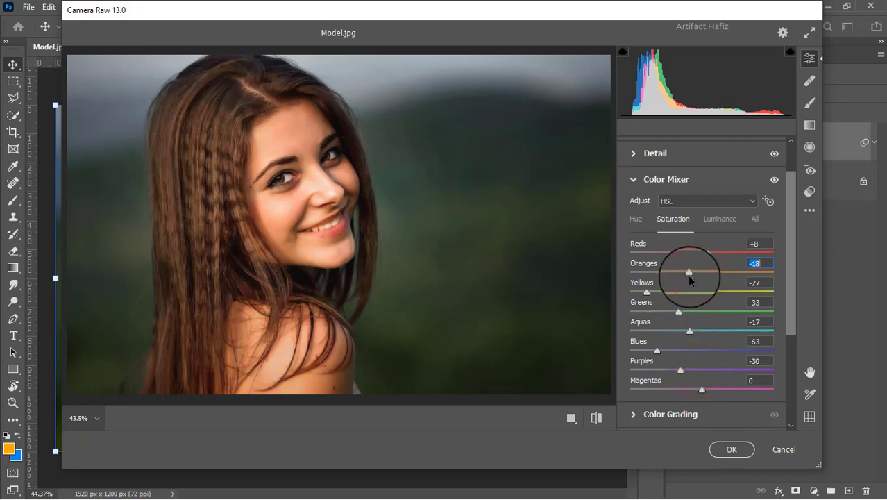
drag(692, 276, 696, 274)
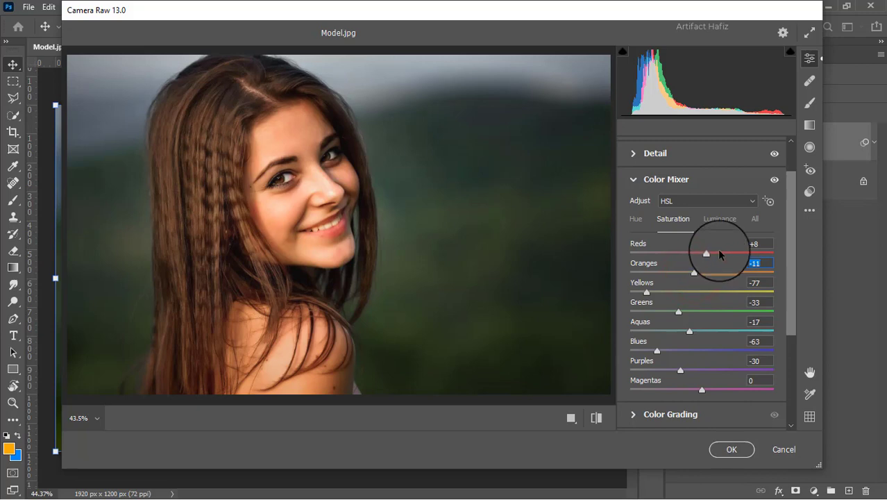
- Set the Color Mixer luminance to Yellows -15, Greens +16, Aquas +14 and Purples +5, and raise Magentas and Blues slightly
click(715, 221)
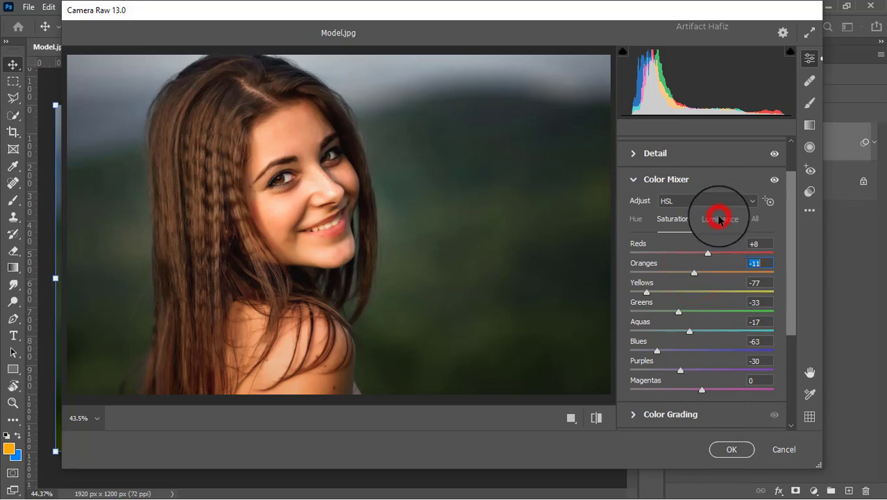
drag(702, 292, 705, 361)
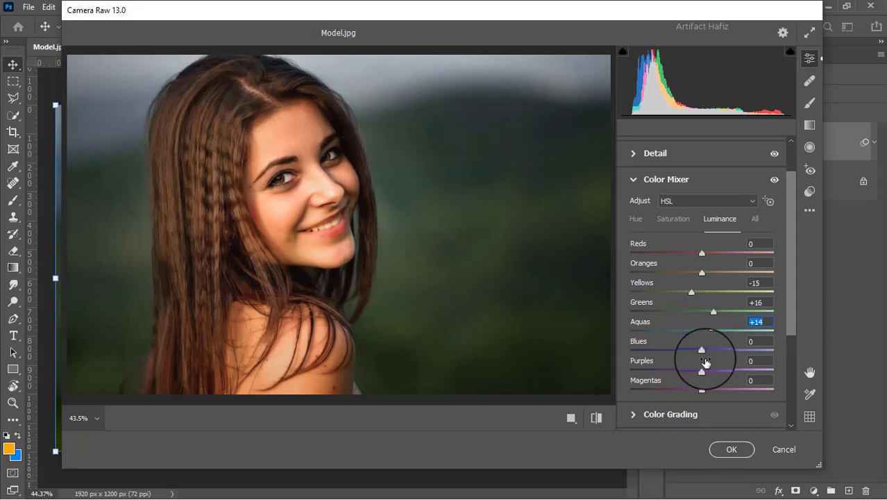
mouse_move(700, 368)
mouse_down()
mouse_move(711, 371)
mouse_move(682, 375)
mouse_move(713, 369)
mouse_up()
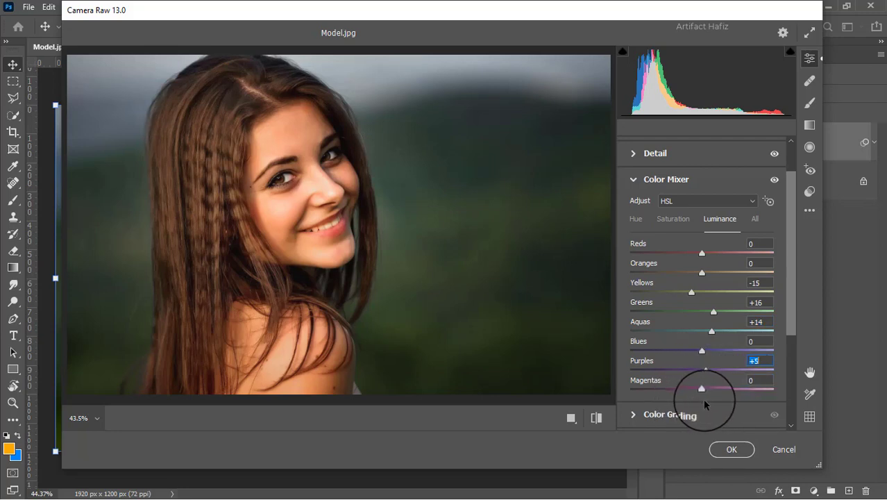
drag(702, 390, 713, 390)
drag(702, 351, 710, 350)
- Color grade the shadows with hue 245, saturation 18, and the highlights with hue 66, saturation 13
scroll(710, 347, down, 2)
click(631, 352)
drag(665, 341, 633, 408)
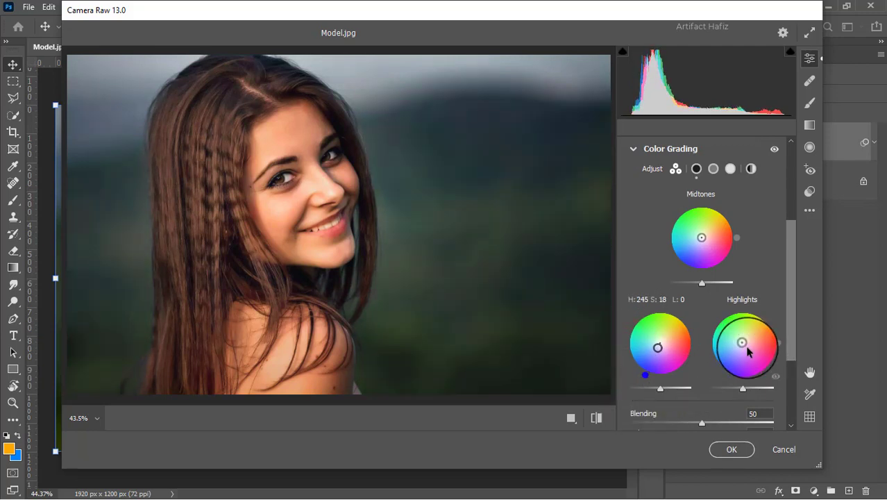
drag(744, 345, 760, 307)
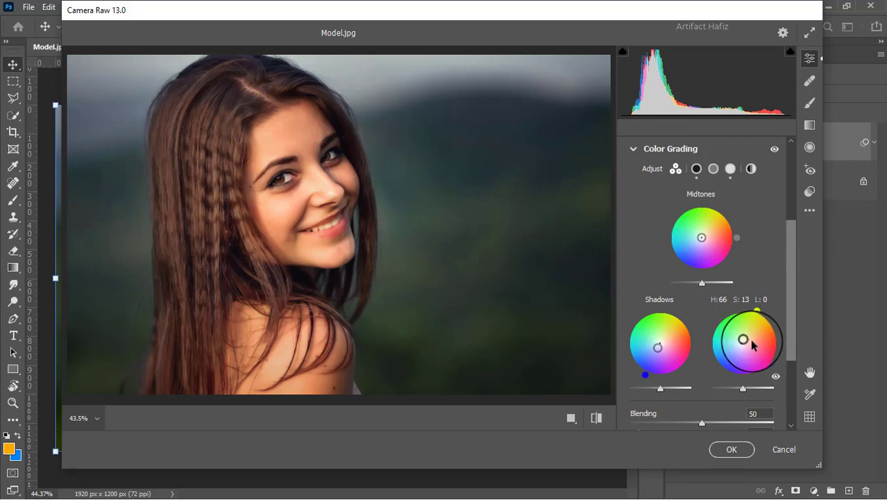
- Add a vignette effect of -11 with Midpoint 41, Roundness +21 and Feather 100
scroll(749, 340, down, 4)
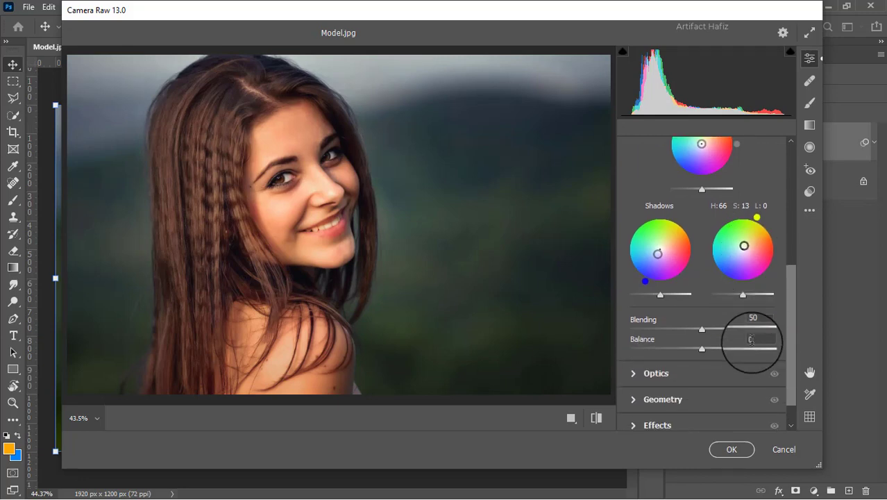
click(632, 392)
drag(700, 290, 691, 291)
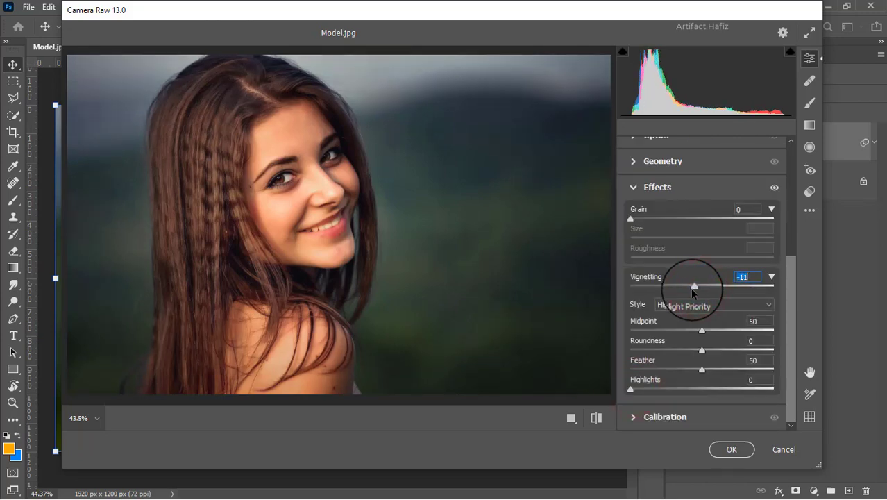
drag(701, 350, 812, 366)
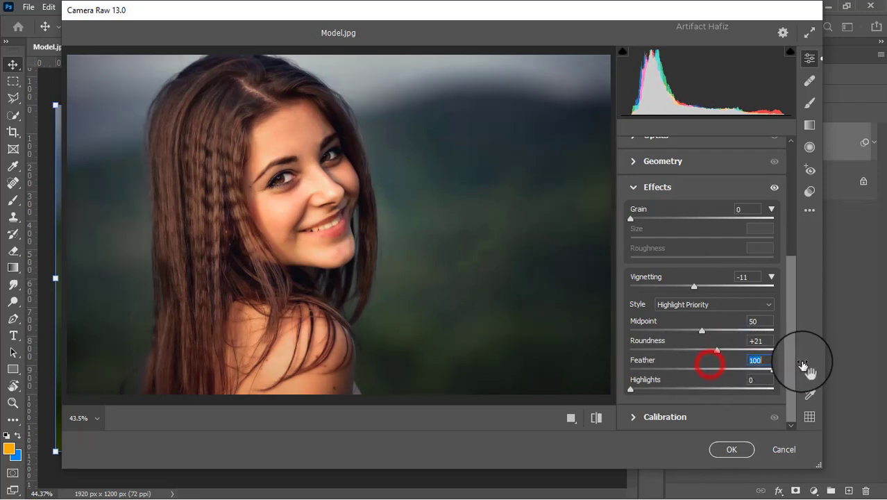
drag(703, 333, 690, 335)
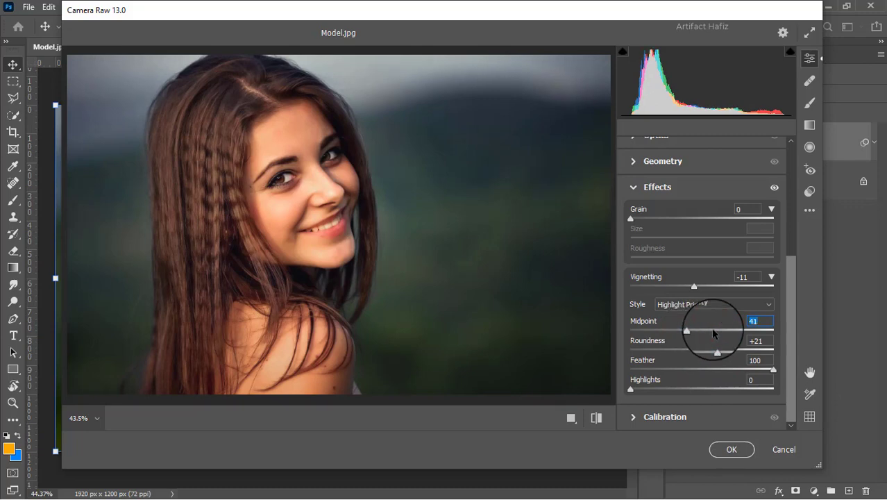
- Calibrate the primaries to Red Hue +15 and Saturation -24, Green Saturation +3 and Blue Saturation +15
click(633, 416)
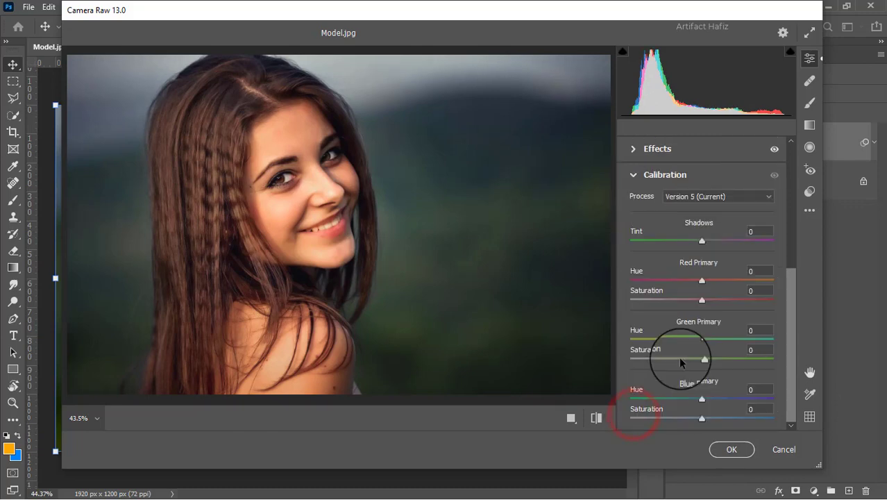
drag(703, 303, 680, 307)
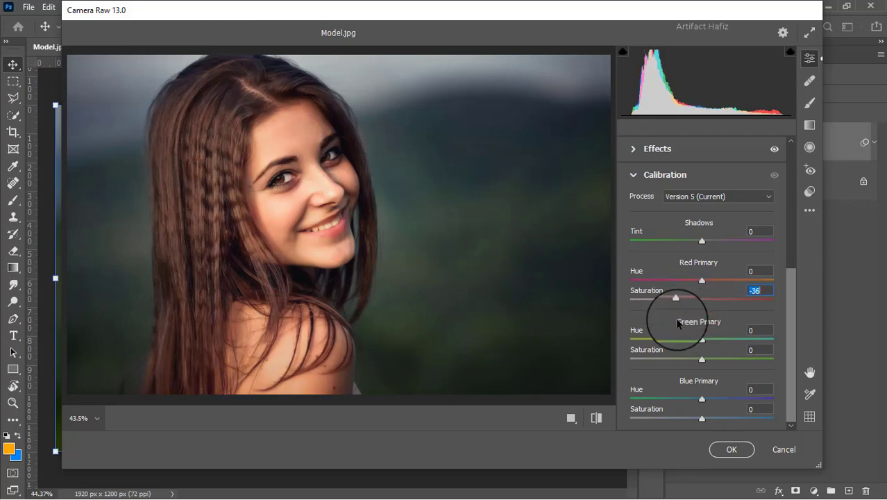
drag(702, 358, 705, 360)
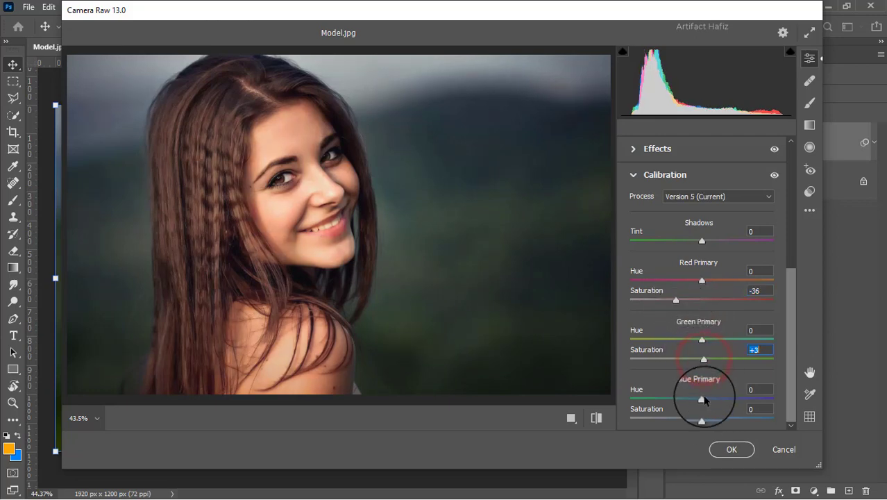
drag(702, 418, 712, 421)
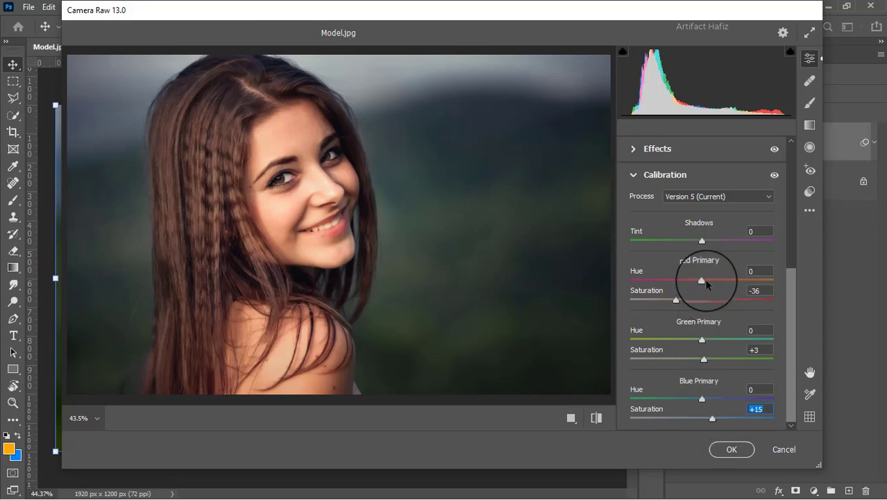
drag(705, 279, 716, 283)
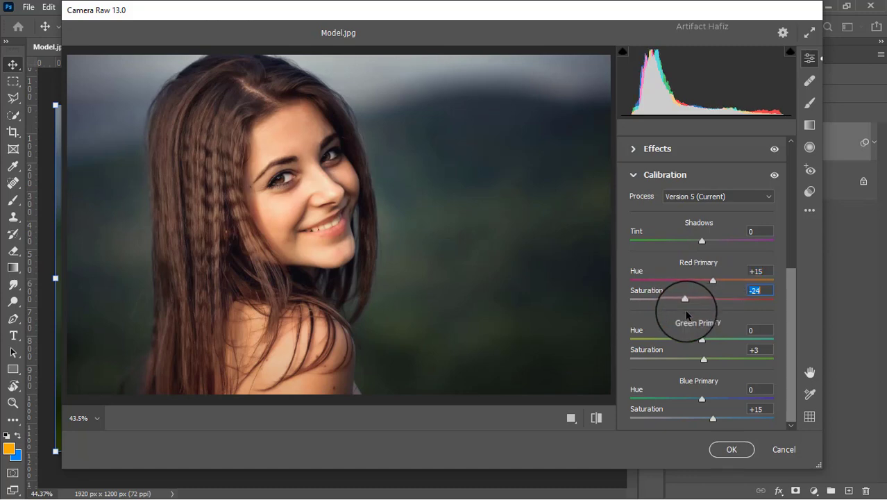
- Set the Red Primary Hue to +6 in the calibration and apply the Camera Raw filter to the photo
drag(713, 280, 705, 282)
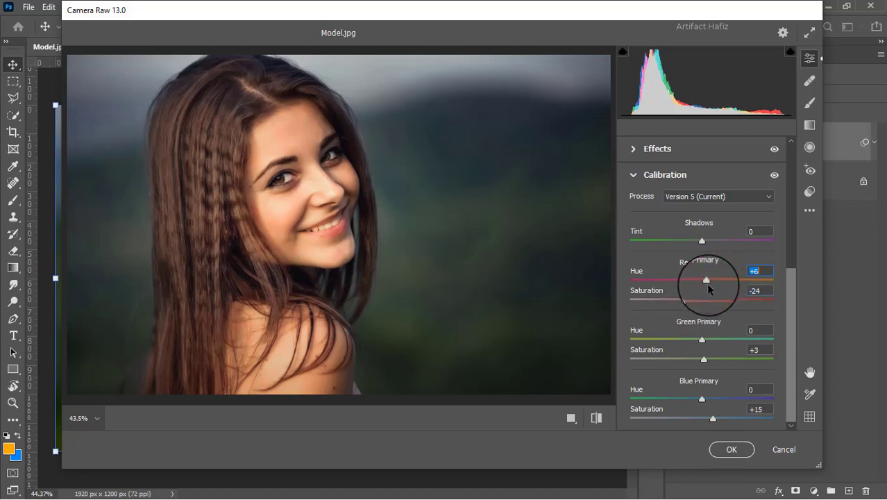
click(731, 449)
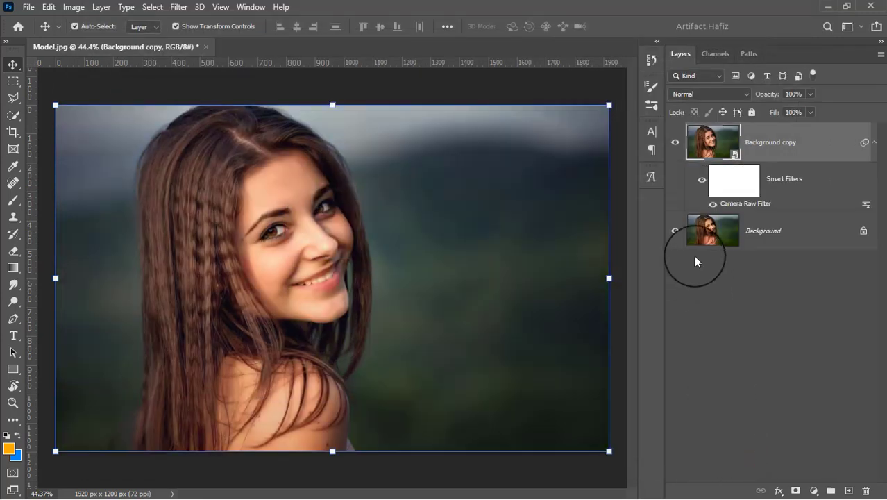
- Compare the photo before and after grading by toggling the visibility of the Background copy layer
click(674, 145)
click(675, 144)
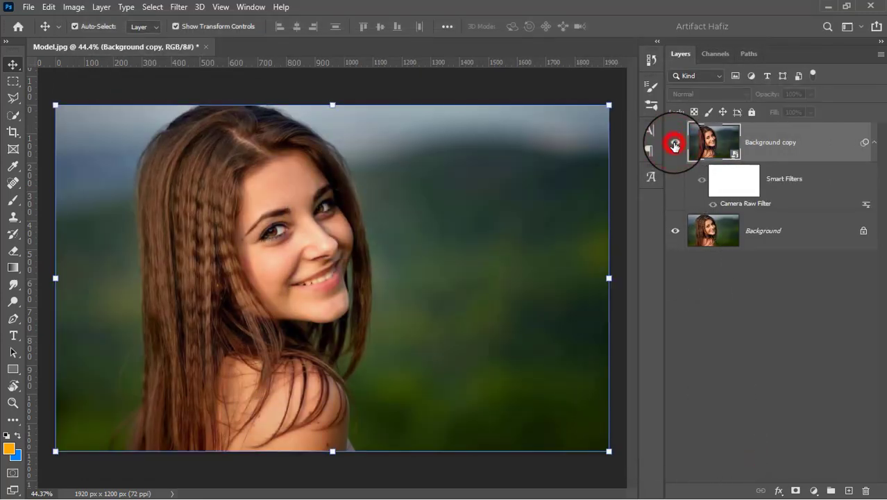
click(674, 145)
click(675, 143)
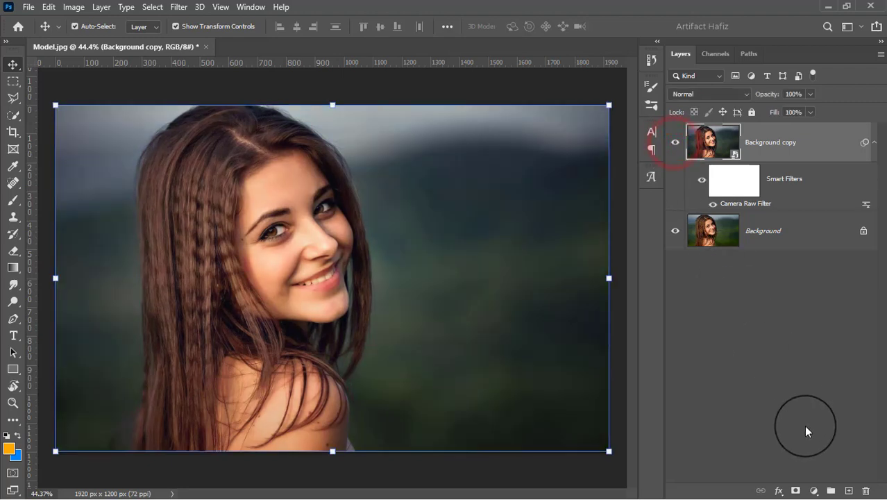
- Add a Brightness/Contrast adjustment layer above the graded photo with Brightness at -15
click(813, 490)
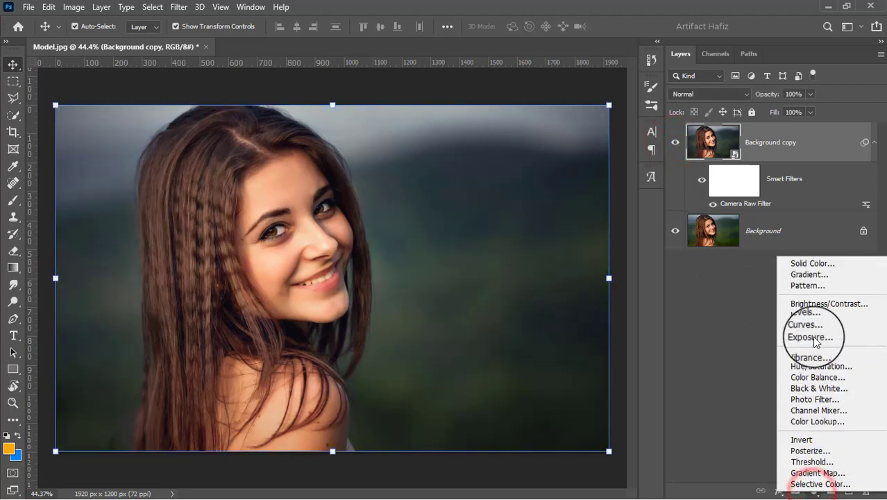
click(816, 304)
drag(718, 221, 710, 217)
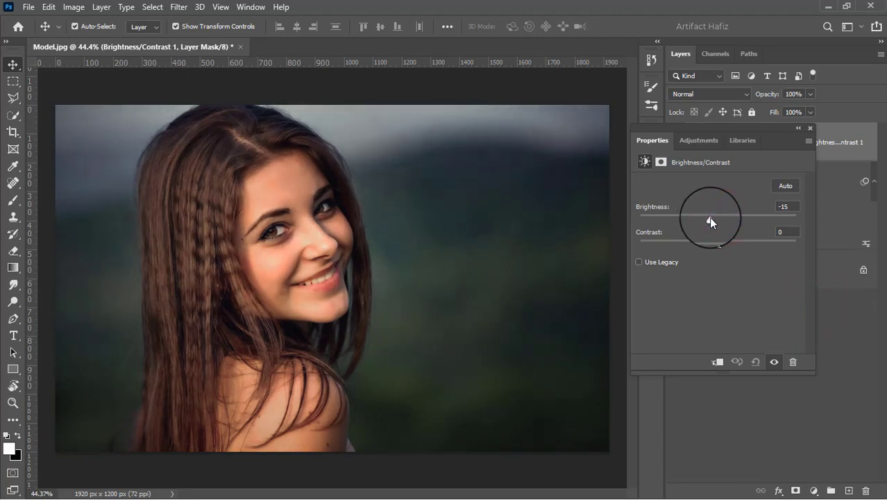
click(809, 129)
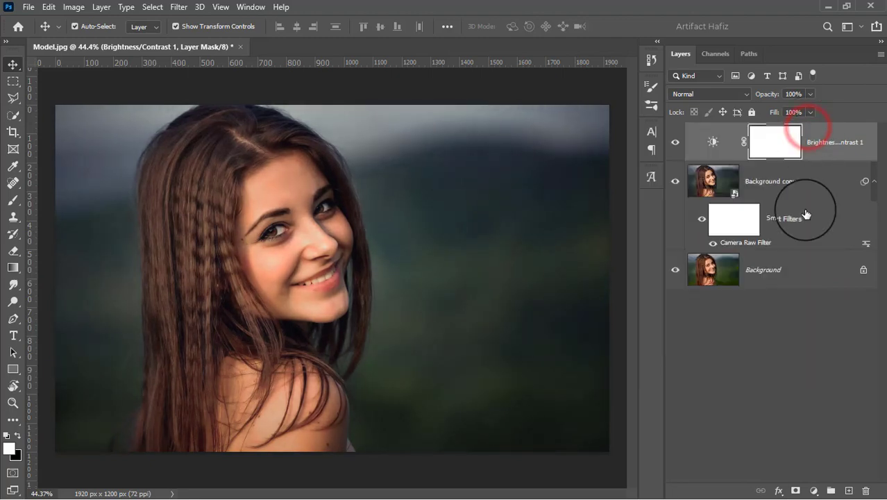
- Add a Curves adjustment layer with an RGB point anchoring the shadows and another raising the highlights very slightly
click(813, 489)
click(818, 324)
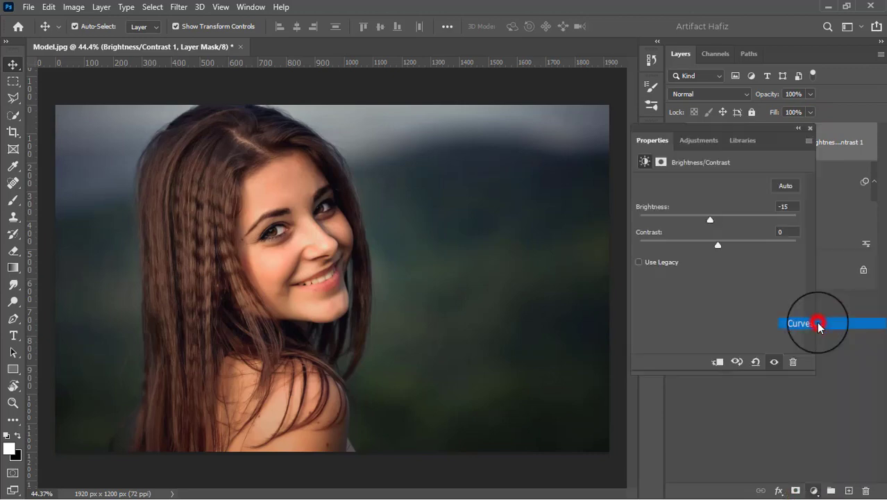
click(698, 306)
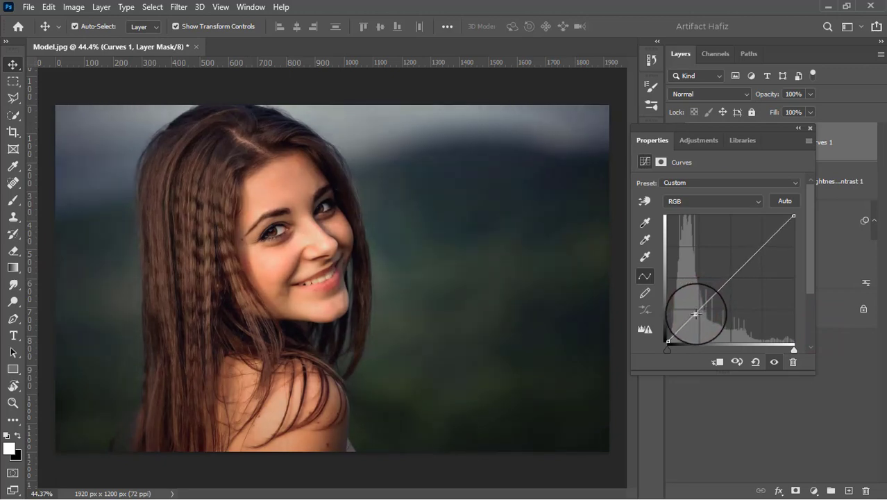
click(762, 240)
drag(762, 239, 763, 243)
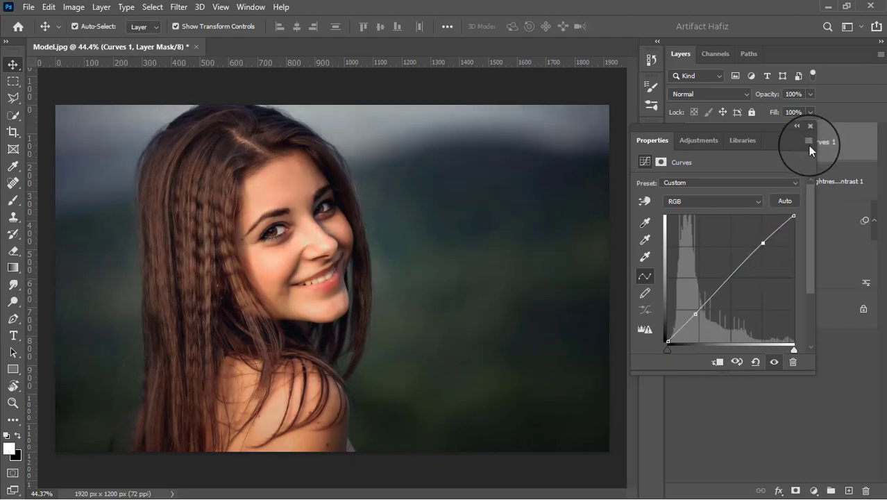
click(809, 126)
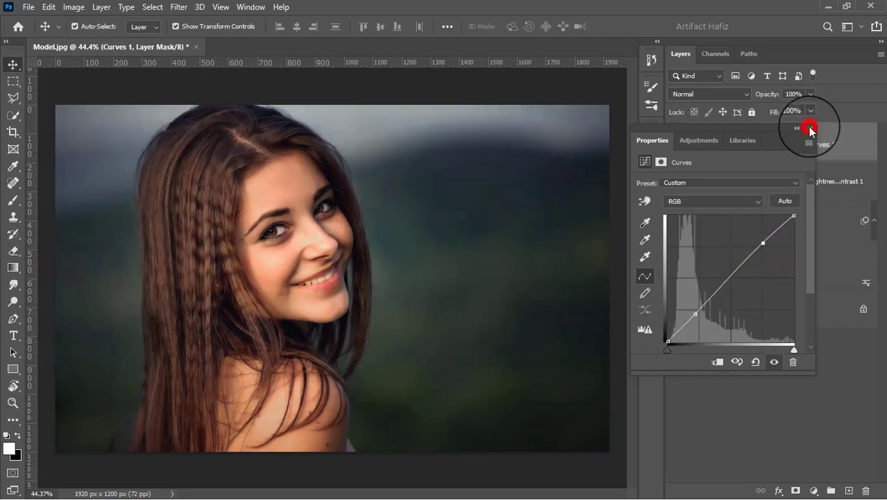
- Set the Curves layer's blend mode to Luminosity and keep that layer selected
click(708, 99)
click(672, 405)
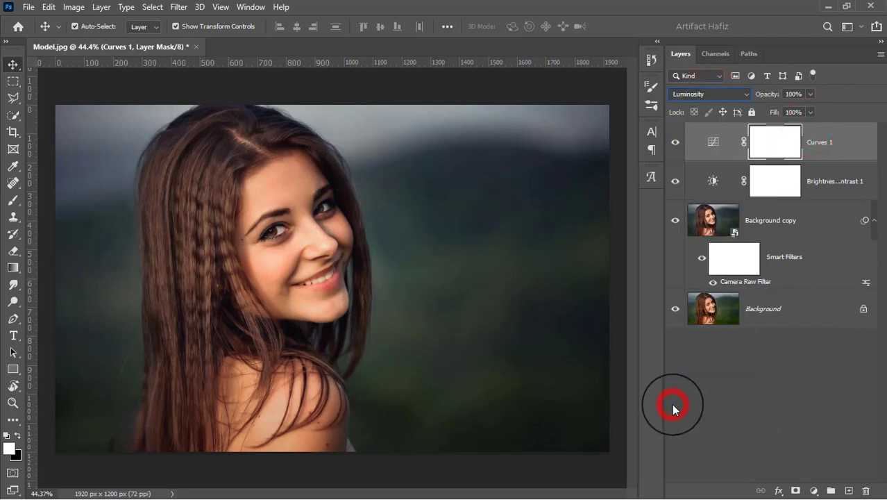
click(824, 139)
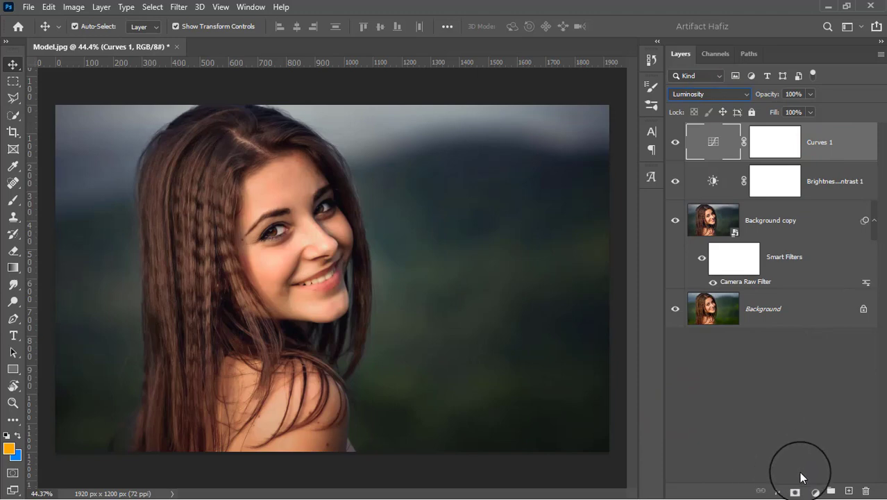
- Add a Levels adjustment layer with the input black point at 2 and the midtones at 0.93
click(814, 491)
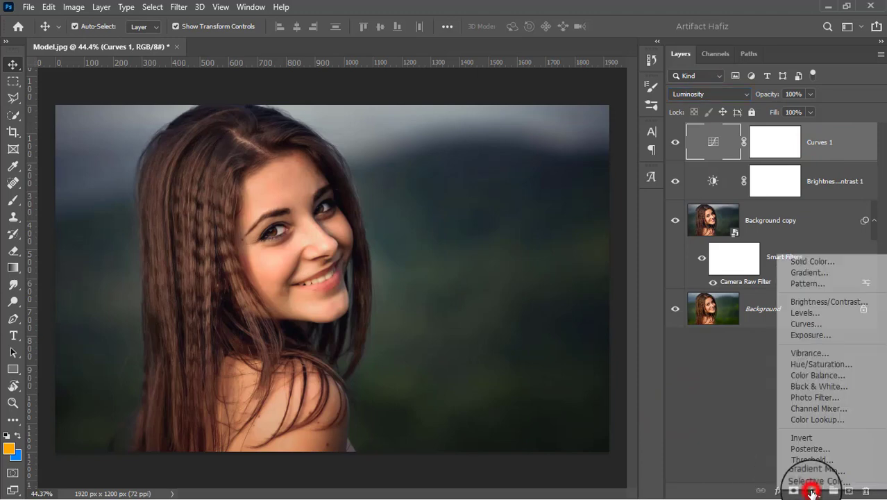
click(803, 314)
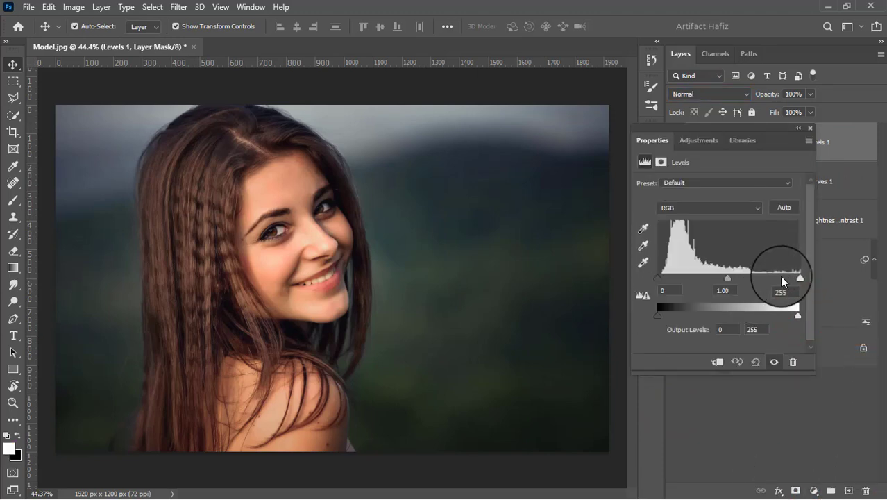
drag(657, 277, 659, 281)
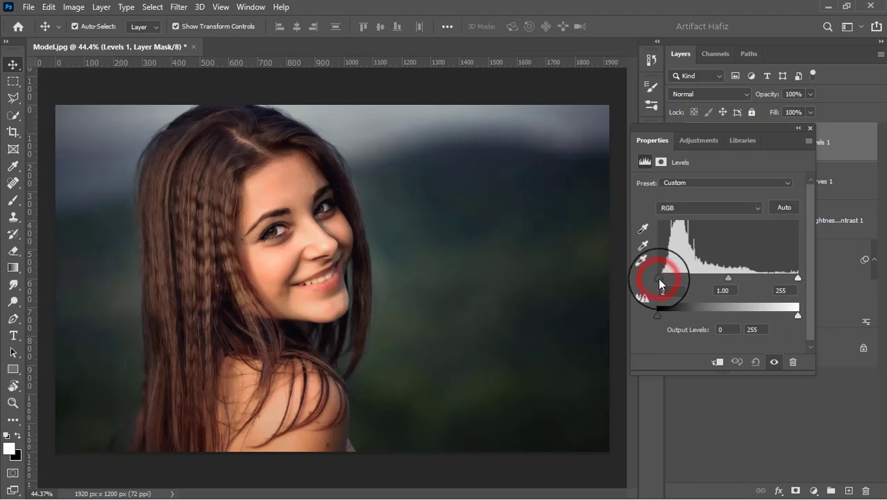
drag(728, 278, 727, 279)
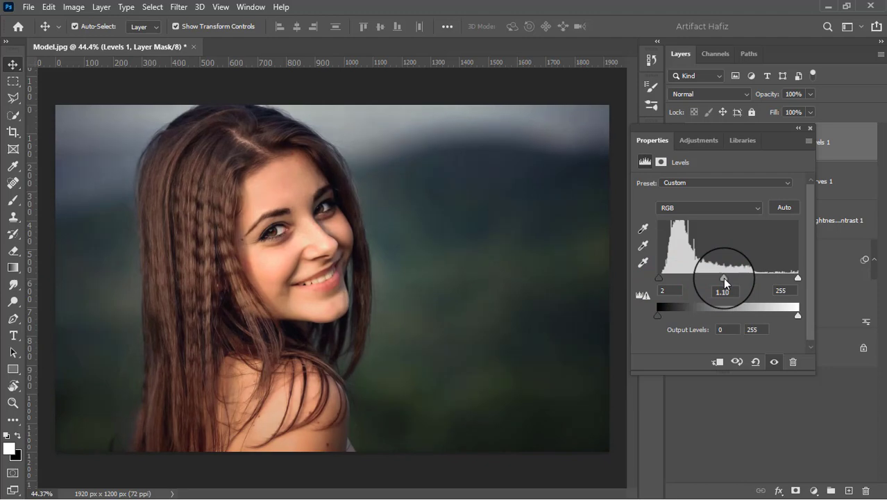
drag(726, 279, 734, 296)
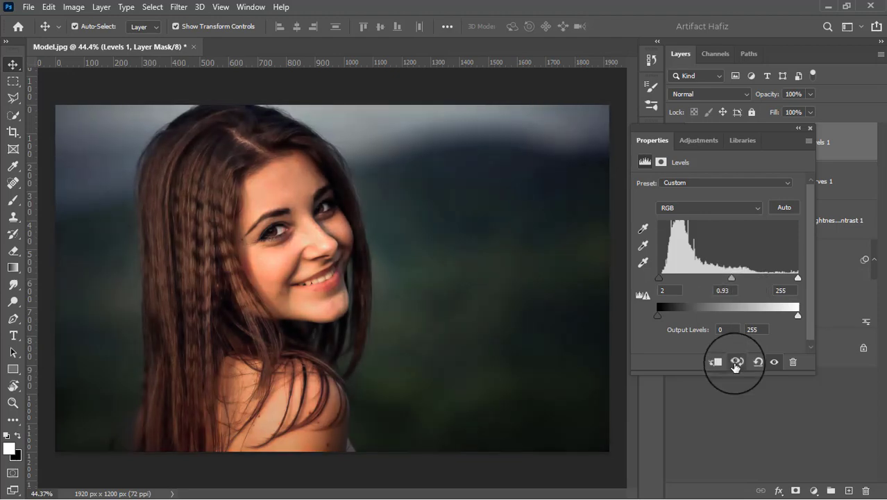
click(808, 129)
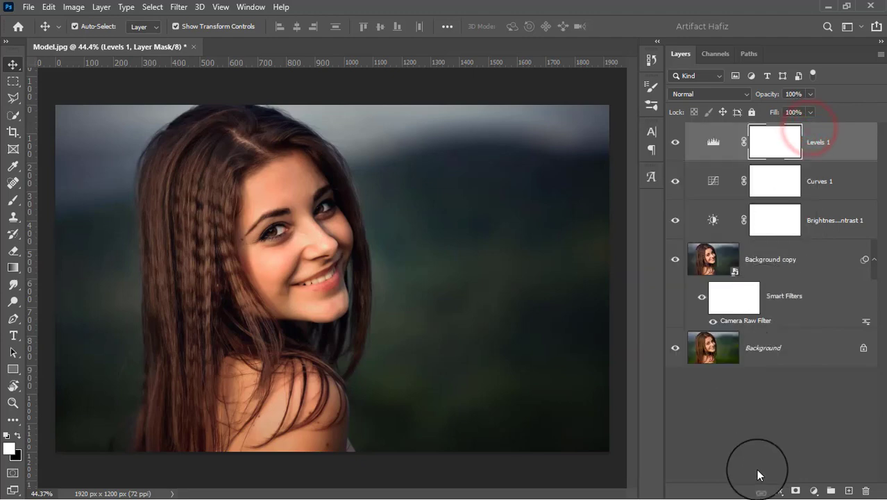
- Add a Color Lookup adjustment layer using the Fuji ETERNA 250D Kodak 2395 3D LUT and lower its opacity to 43%
click(814, 490)
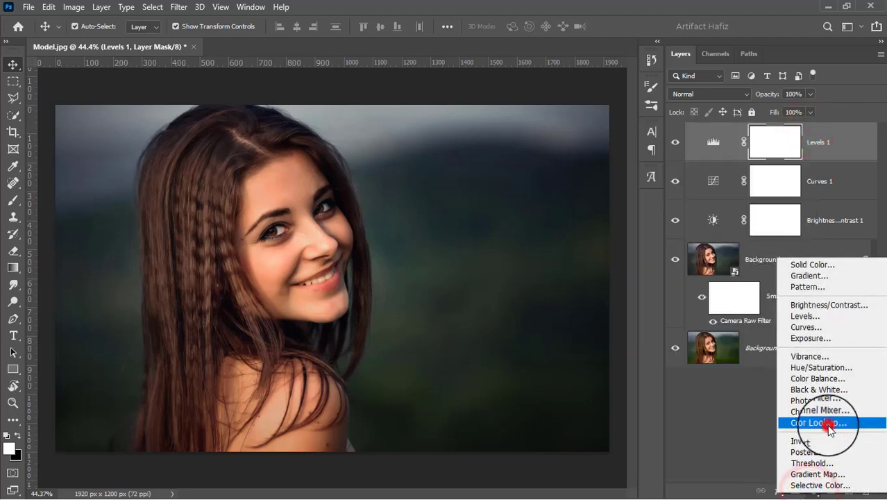
click(829, 423)
click(739, 180)
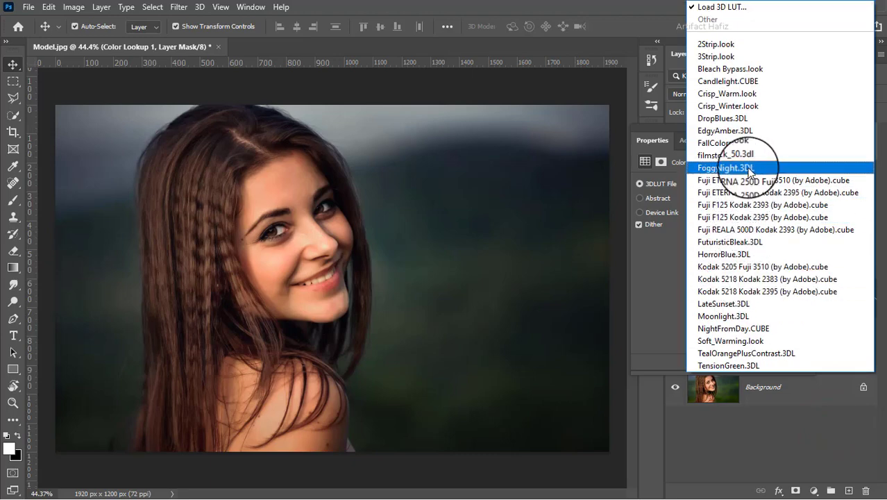
click(755, 192)
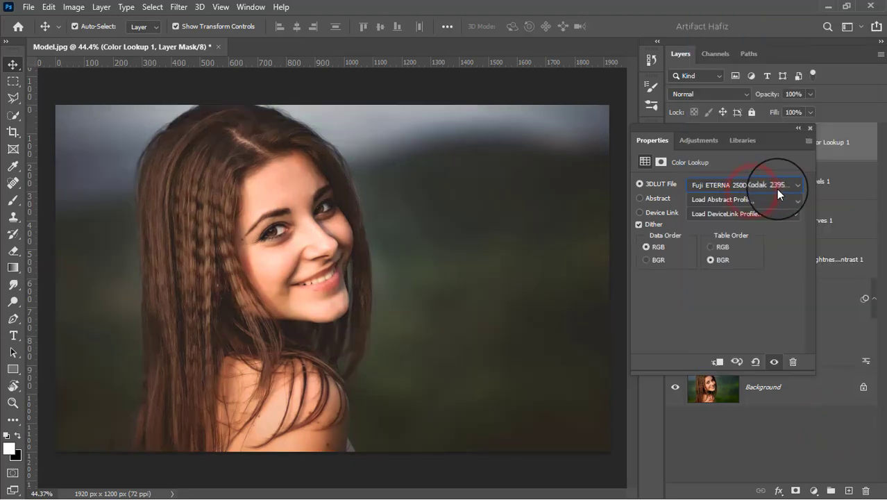
click(808, 129)
click(809, 94)
drag(808, 109, 776, 109)
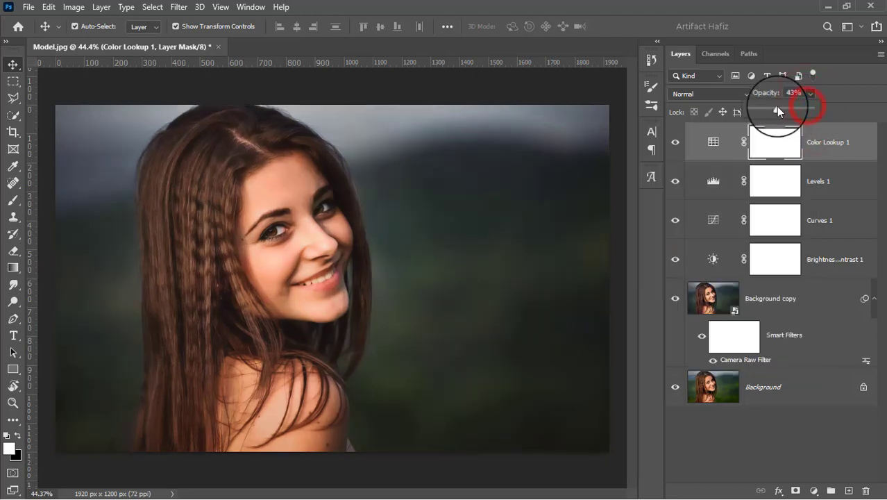